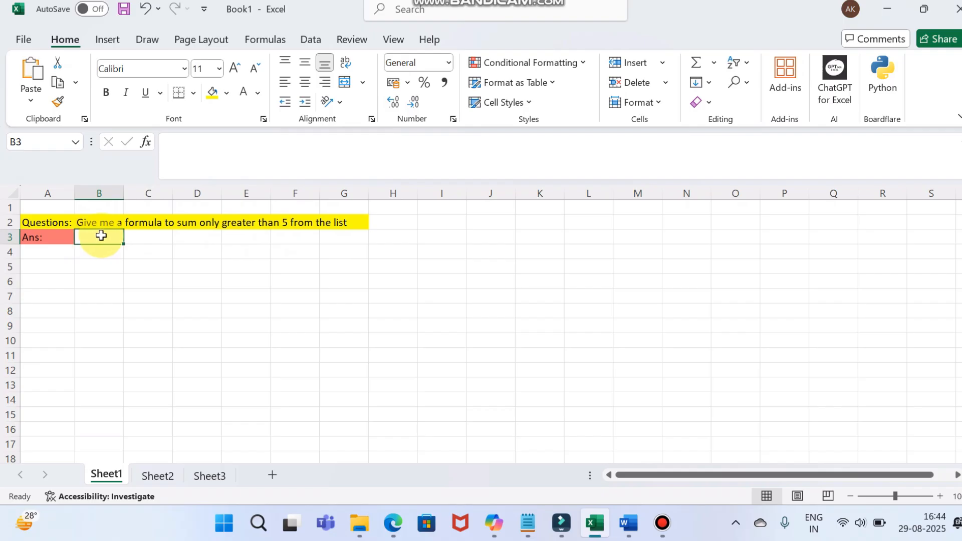
Enter =AI.ASK(B2) in cell B3 to answer the question above it, and read the full answer along row 3
type("=")
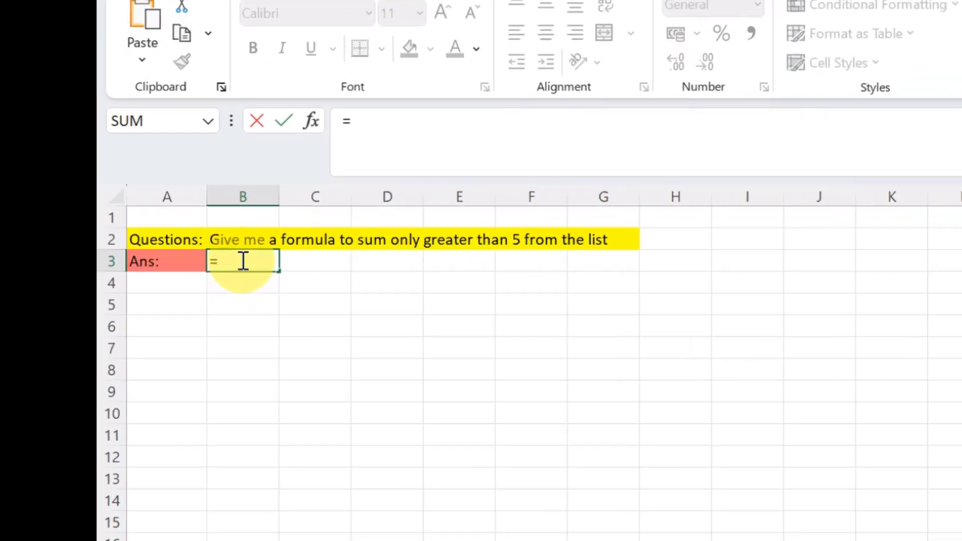
type("ai")
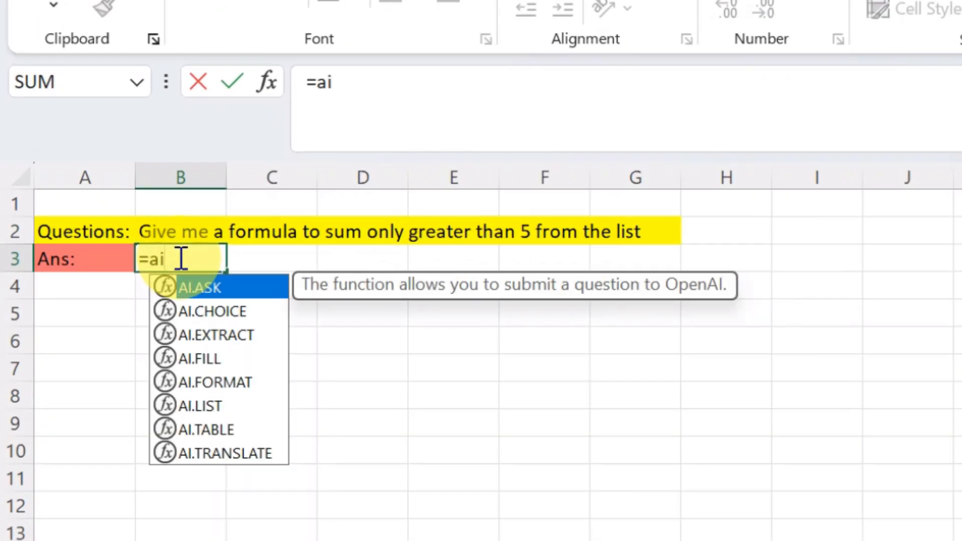
double_click(209, 286)
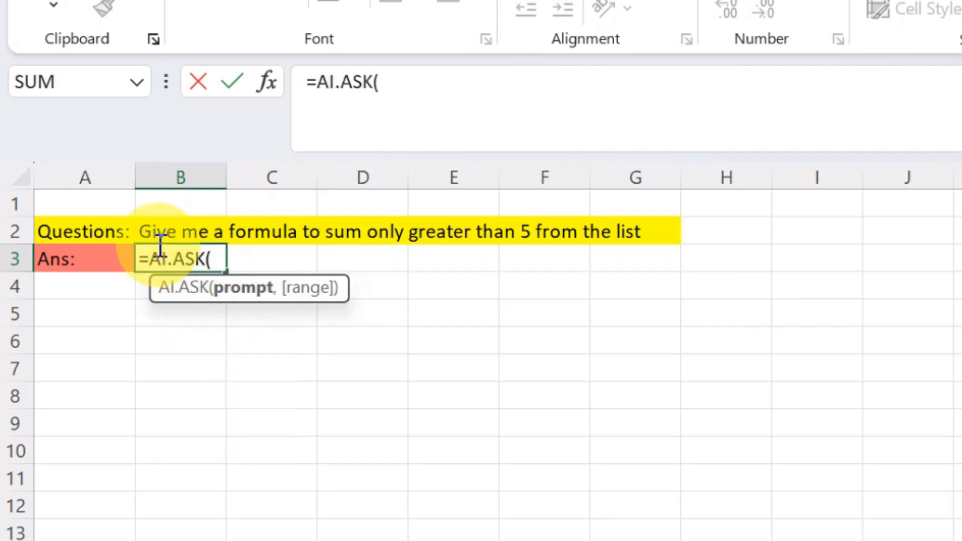
left_click(151, 233)
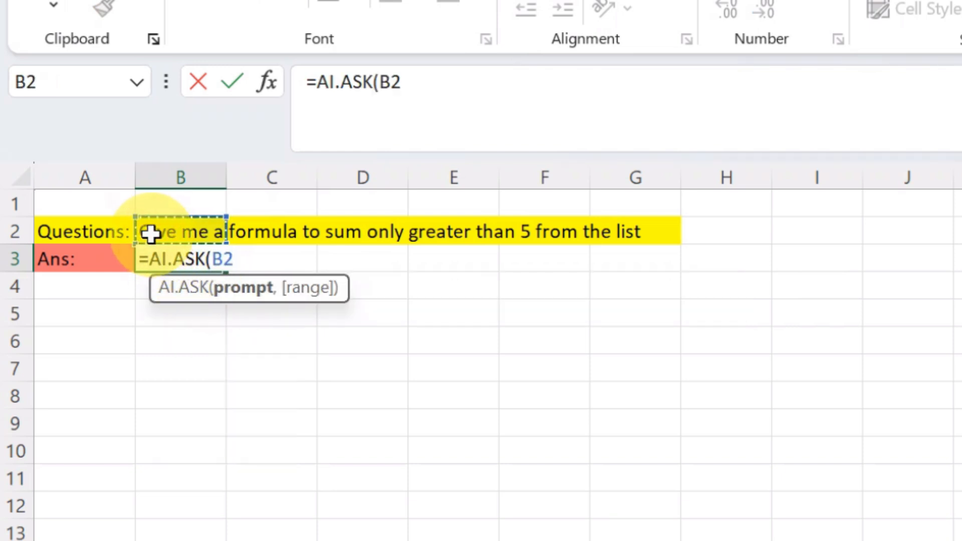
left_click(404, 82)
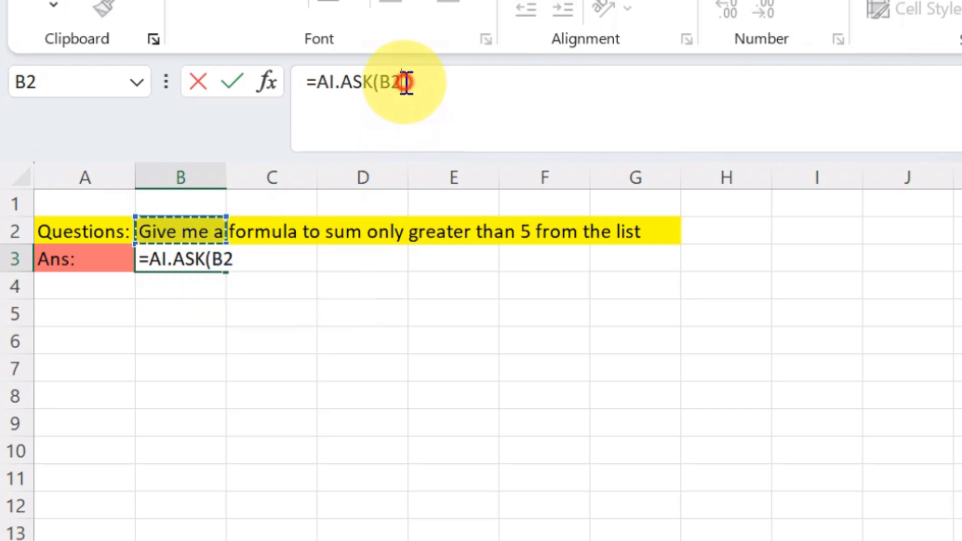
type(")")
key("Return")
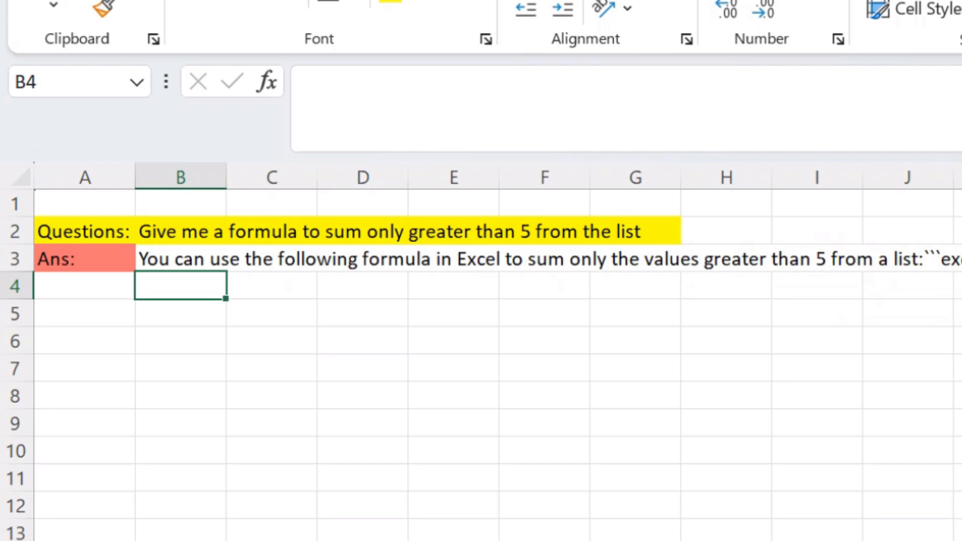
scroll(496, 351, "right", 1)
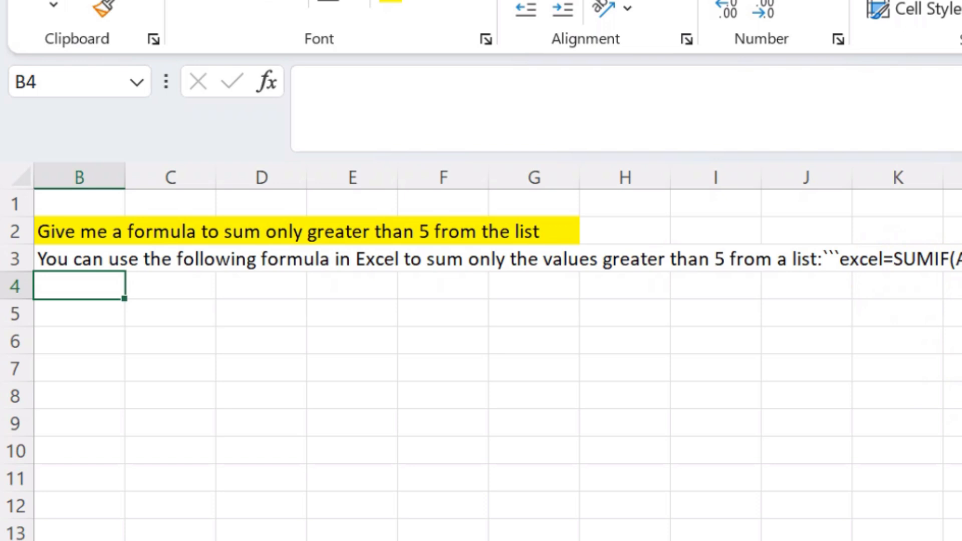
scroll(497, 351, "right", 6)
scroll(498, 350, "right", 1)
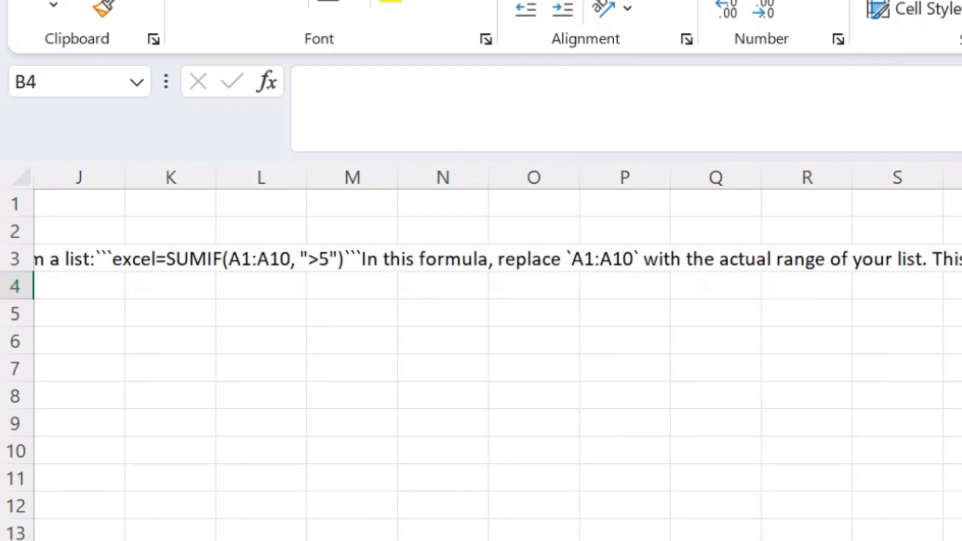
scroll(498, 350, "left", 7)
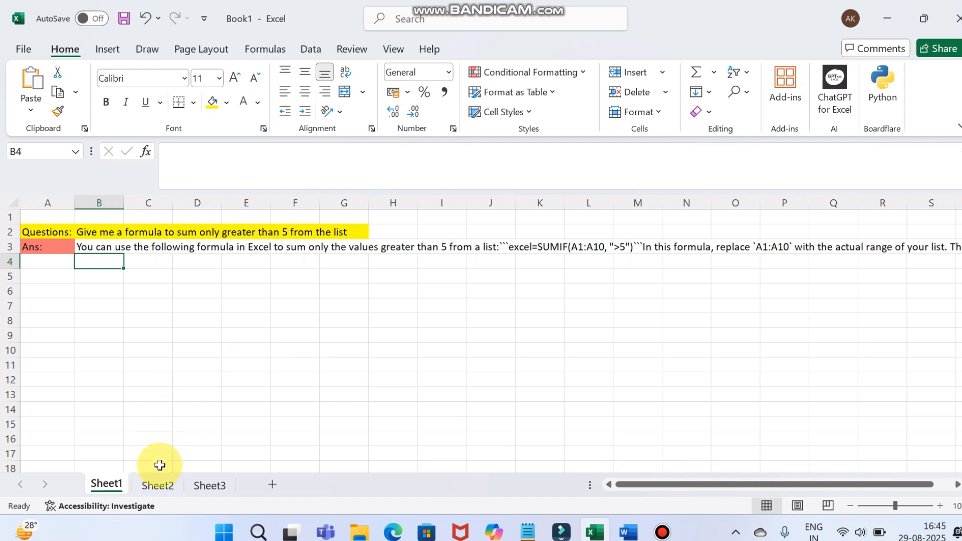
On Sheet2, enter =AI.EXTRACT(B3:B7,B2) in cell E3 to extract the names from the input sentences
left_click(157, 484)
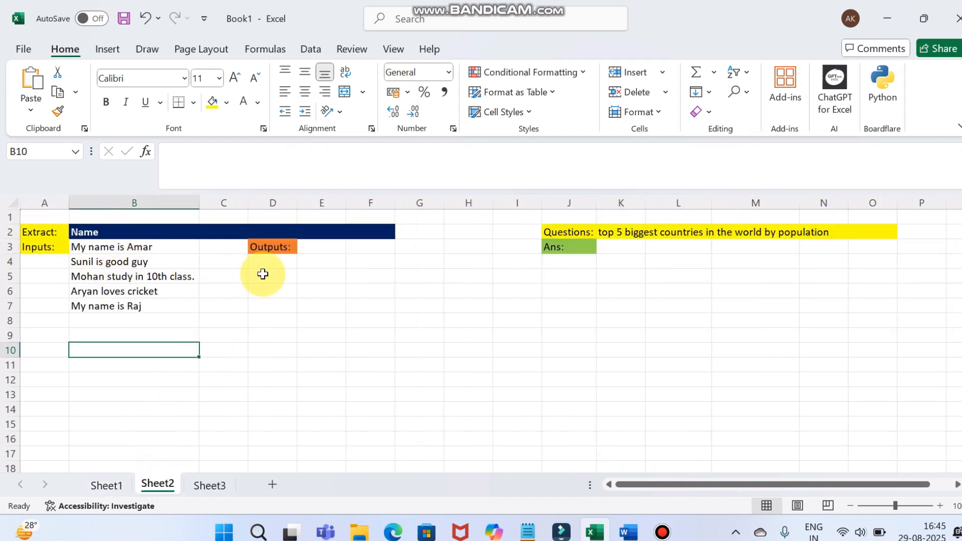
left_click(317, 249)
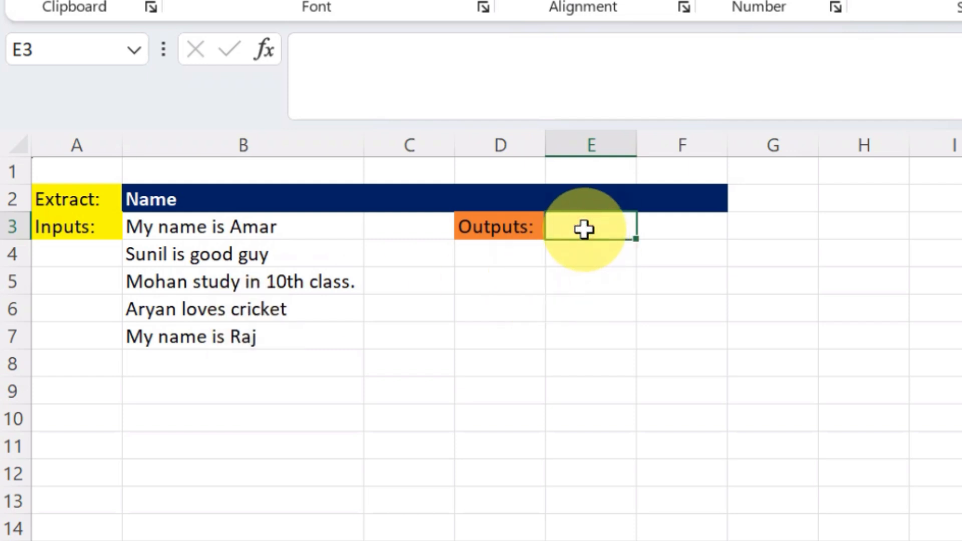
type("=")
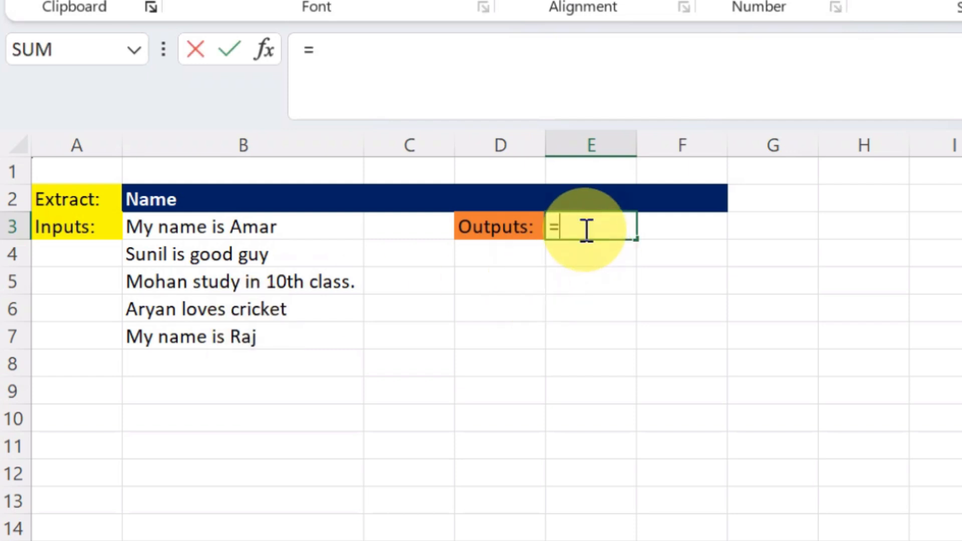
type("ai")
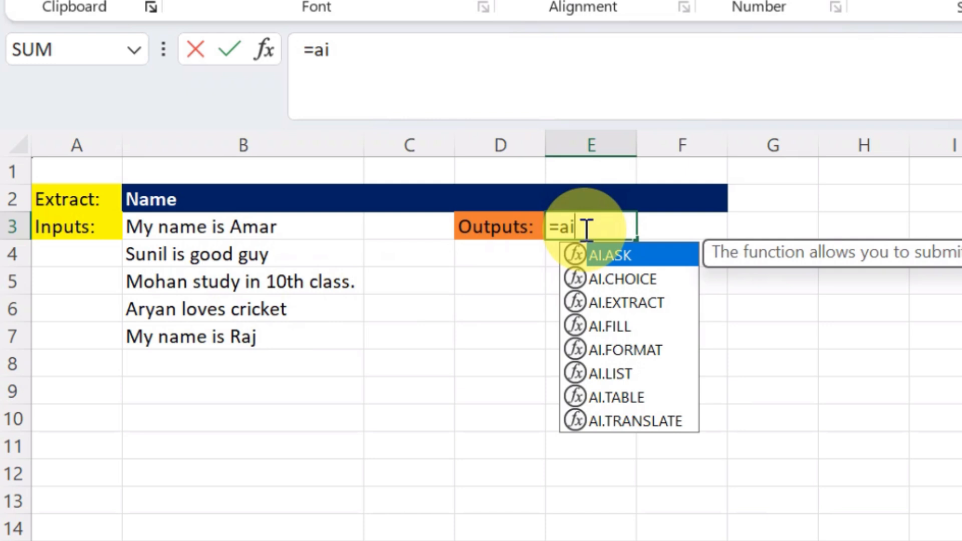
type(".ex")
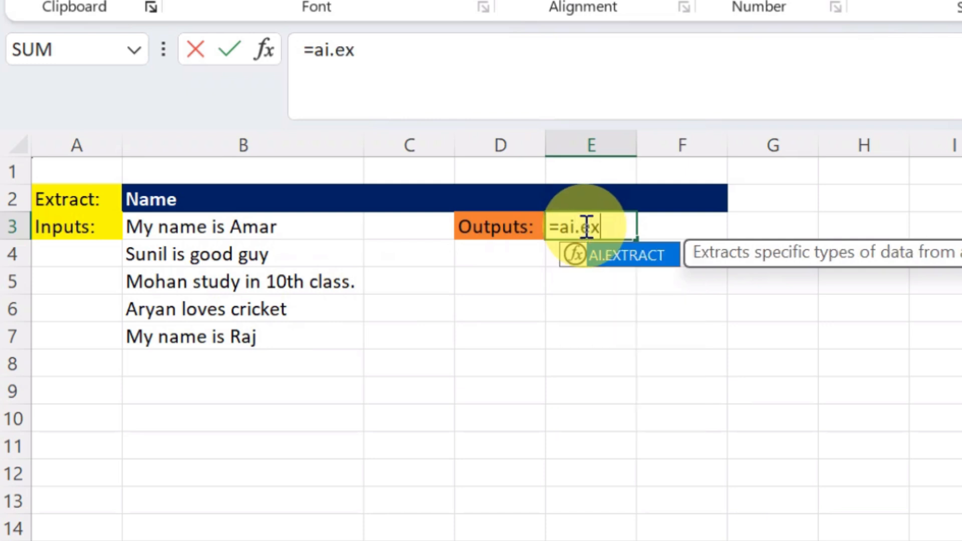
double_click(617, 254)
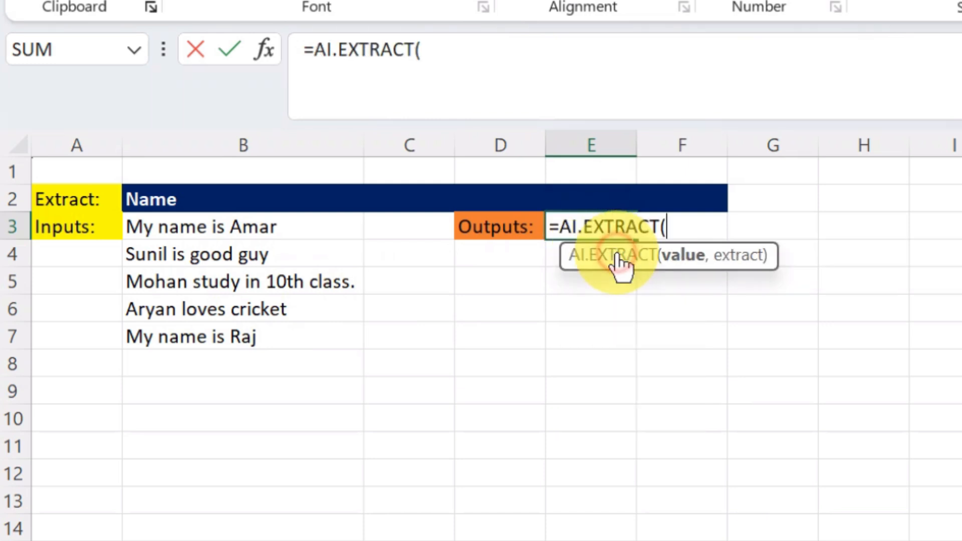
left_click_drag(217, 228, 221, 334)
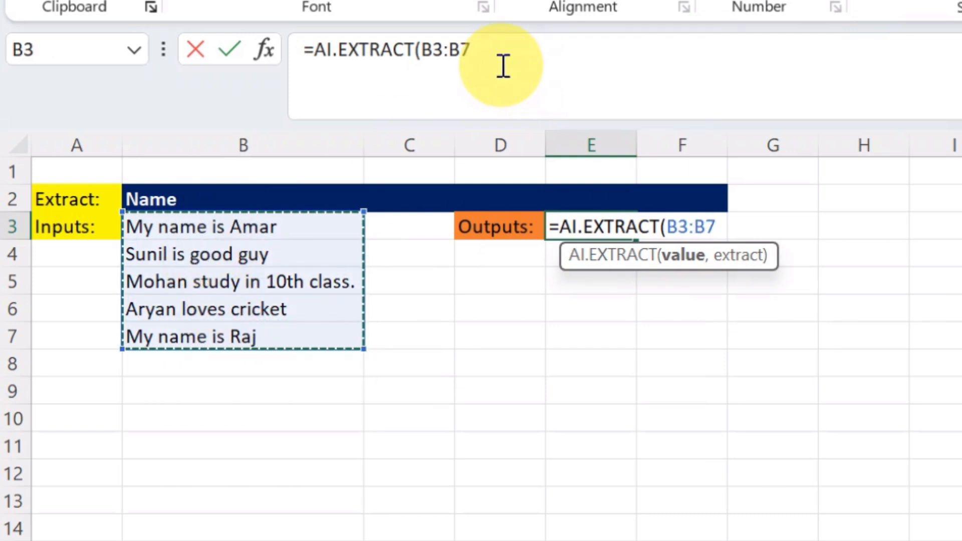
left_click(492, 51)
type(",")
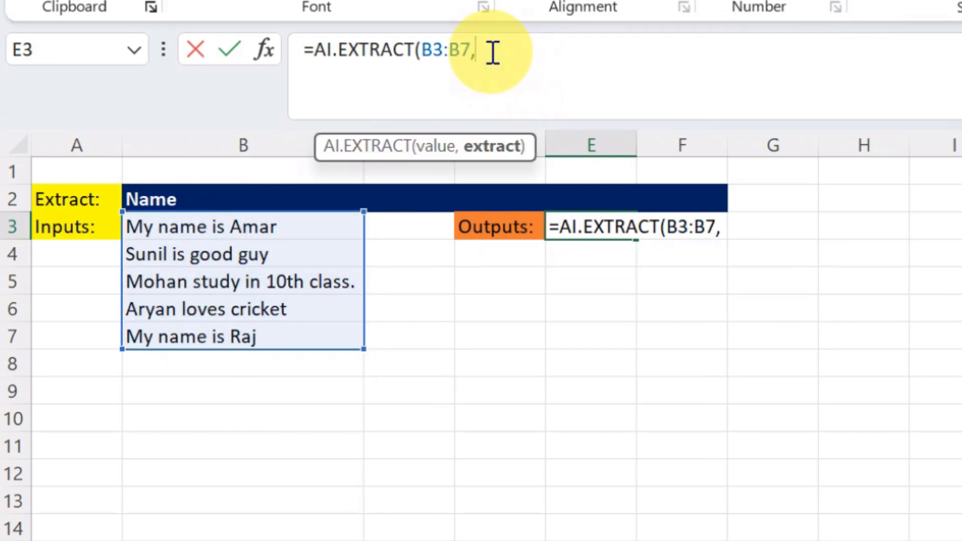
left_click(182, 207)
type(")")
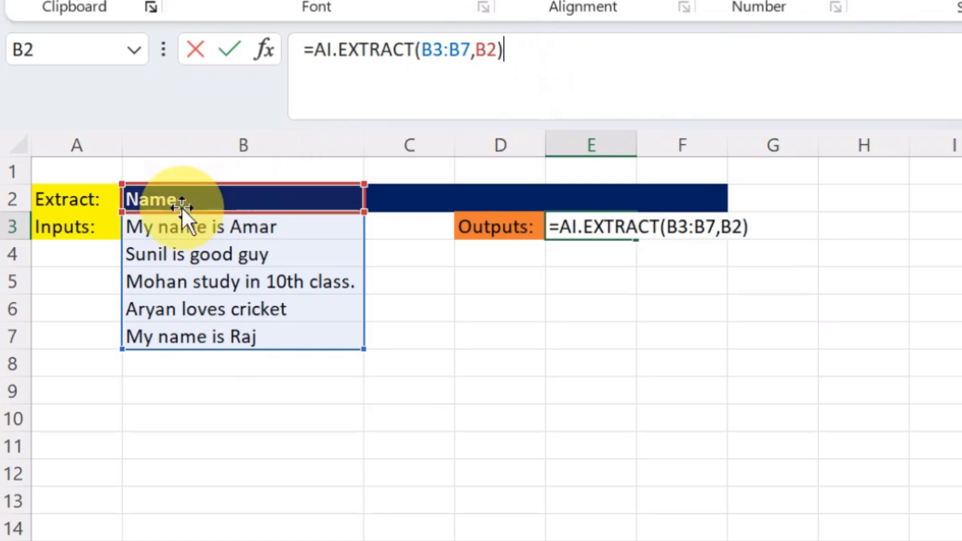
key("Return")
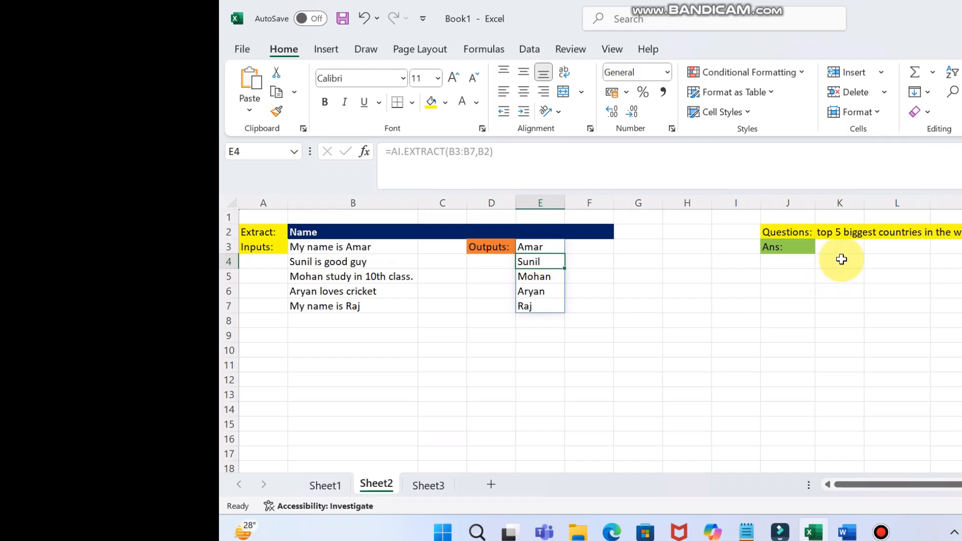
Enter =AI.TABLE(K2) in cell K3 to generate a table answering the question about the biggest countries by population
left_click(838, 247)
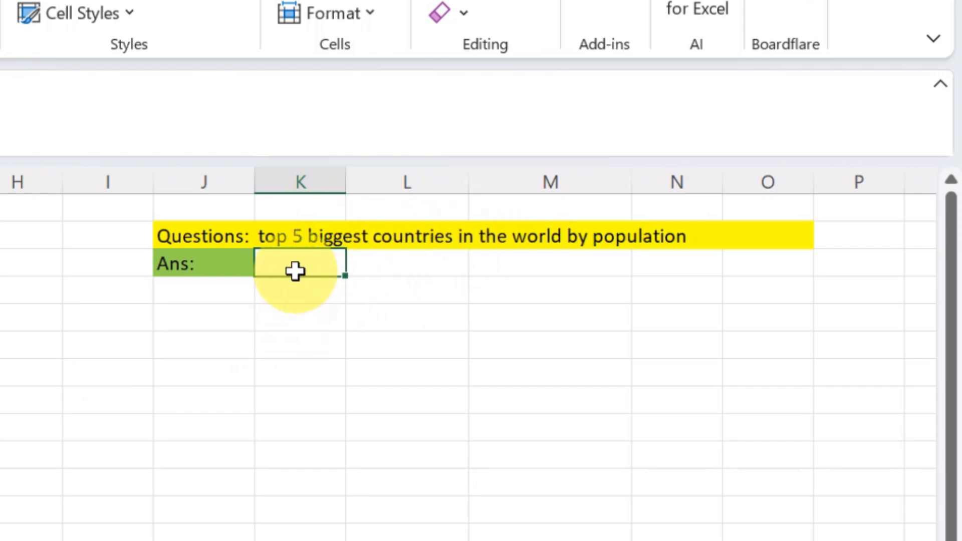
type("=")
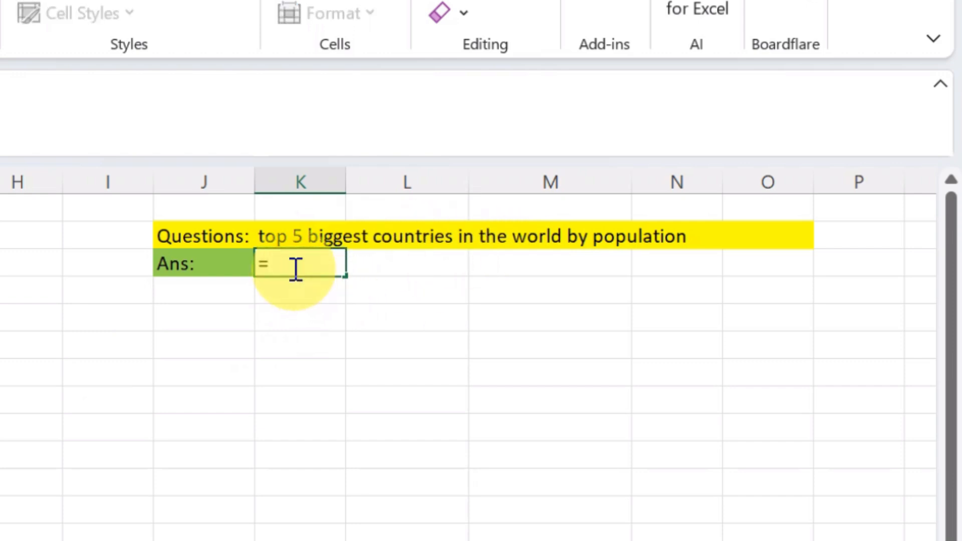
type("ai.")
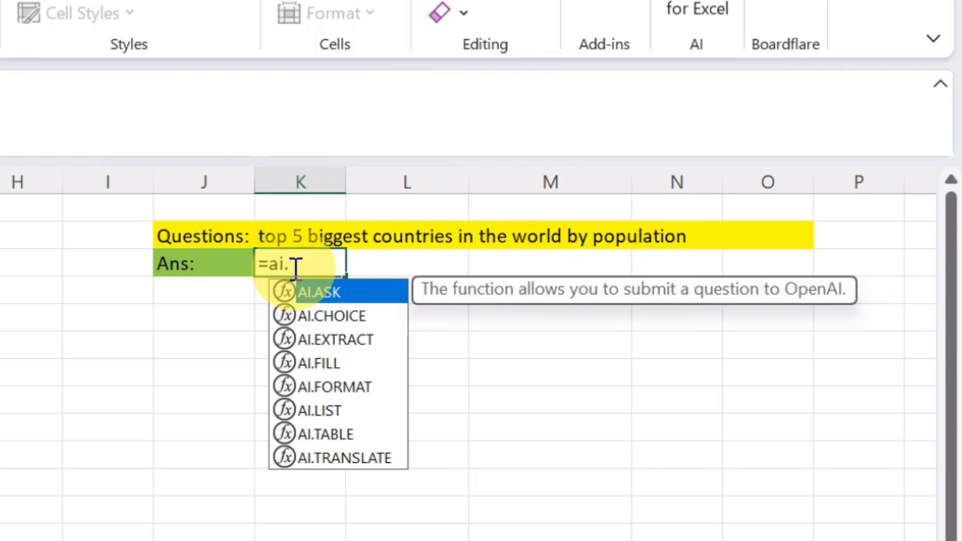
type("table")
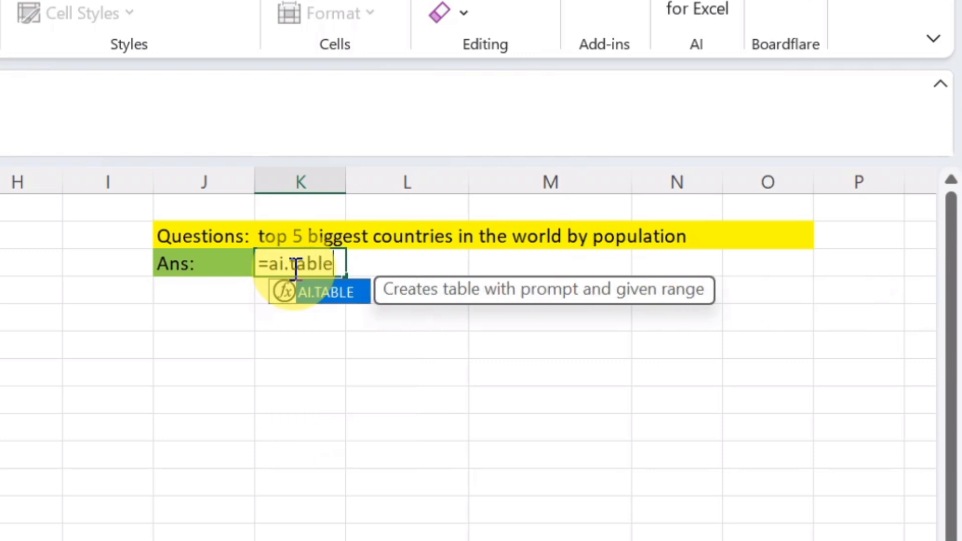
double_click(329, 293)
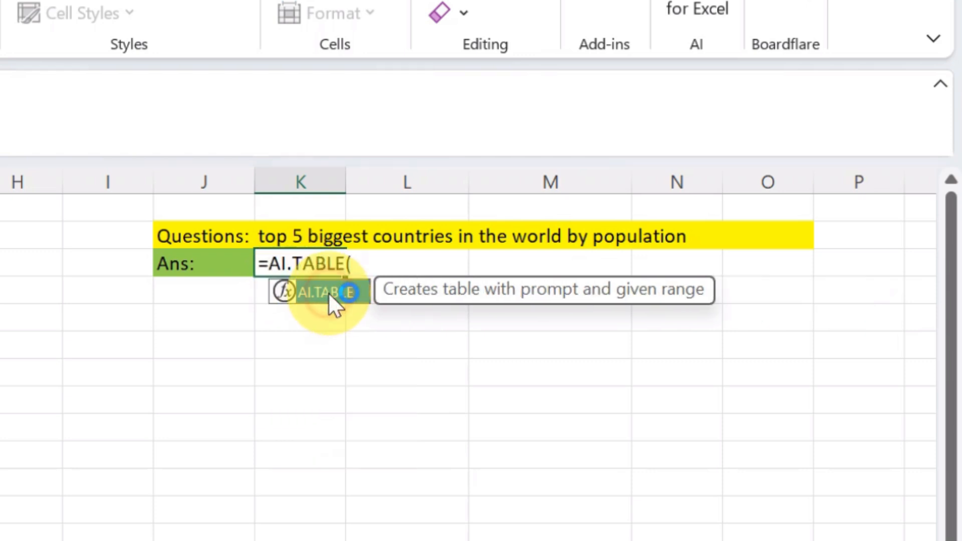
left_click(270, 238)
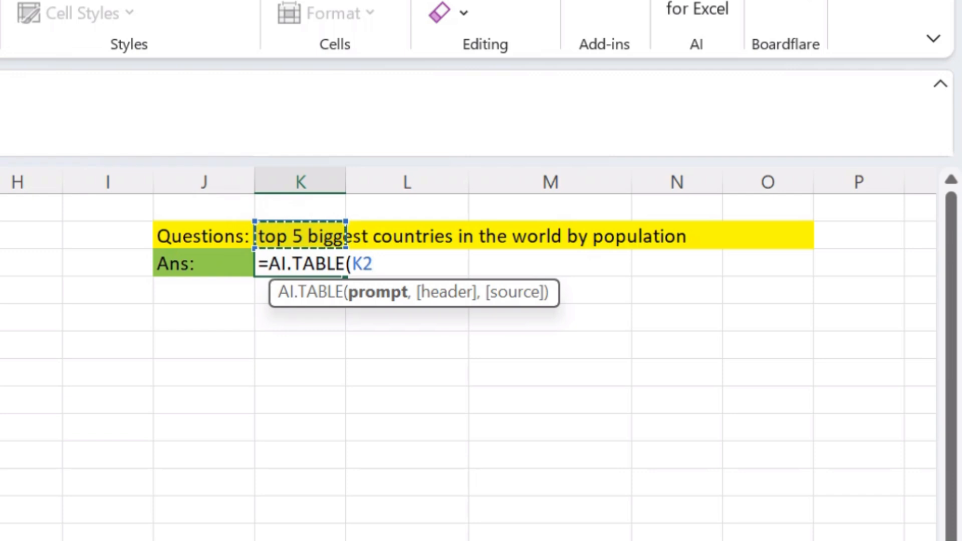
type(")")
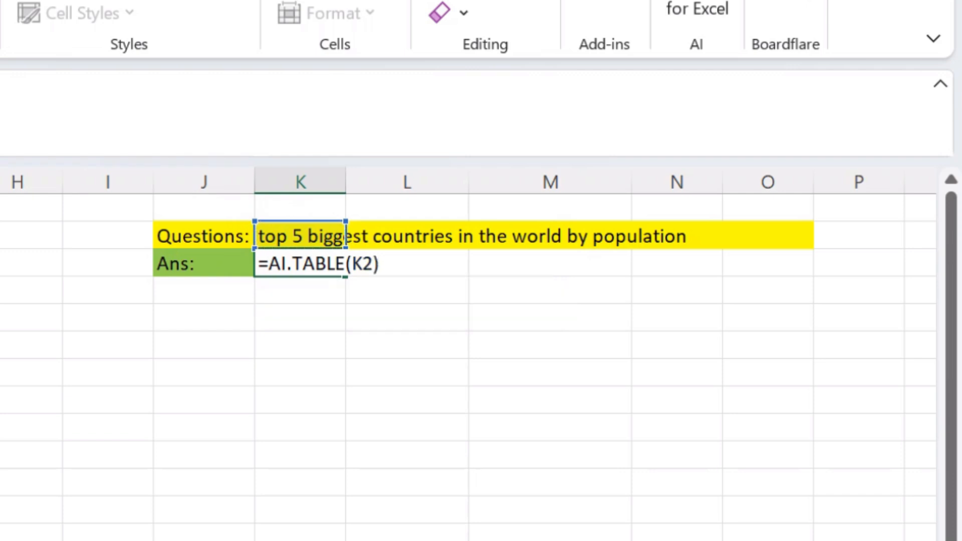
key("Return")
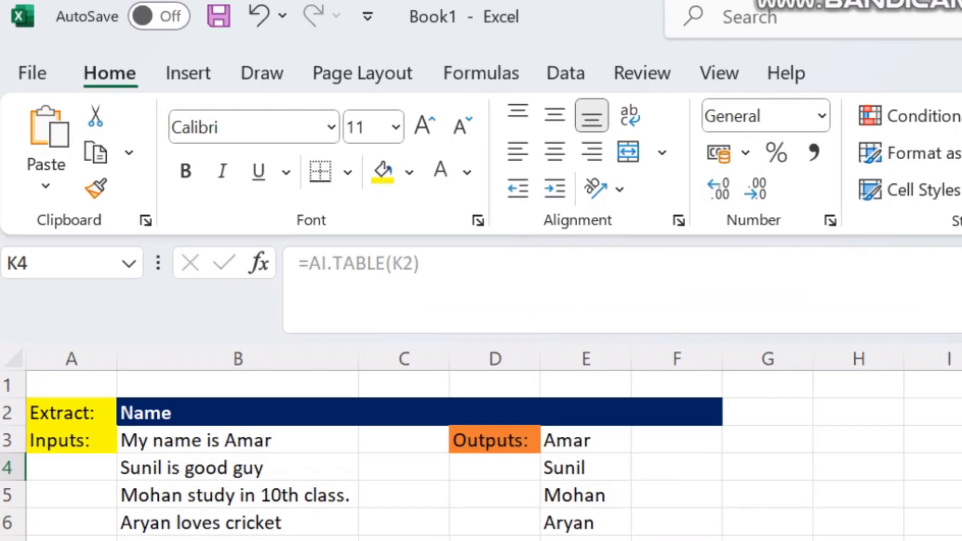
Search the available add-ins for "cha" and close the add-ins list again
left_click(117, 76)
left_click(576, 176)
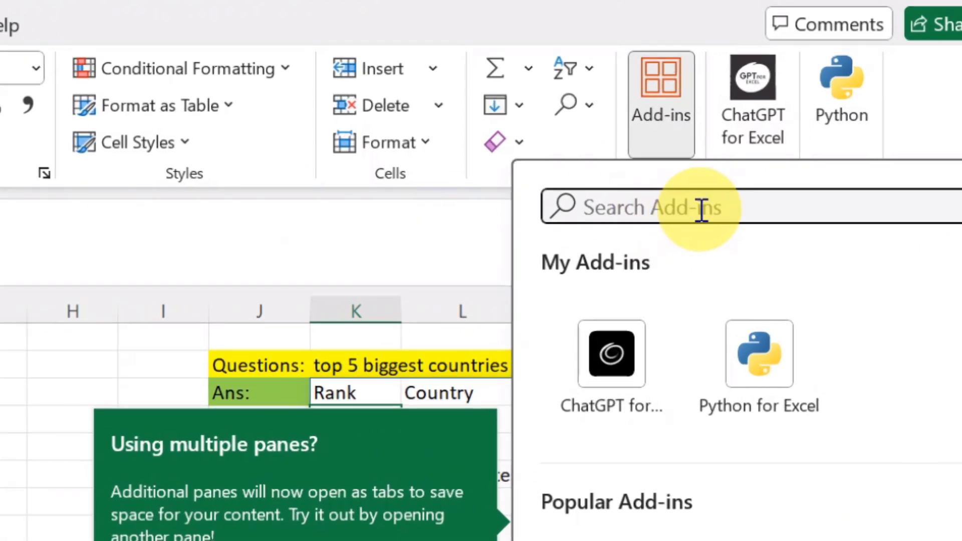
type("c")
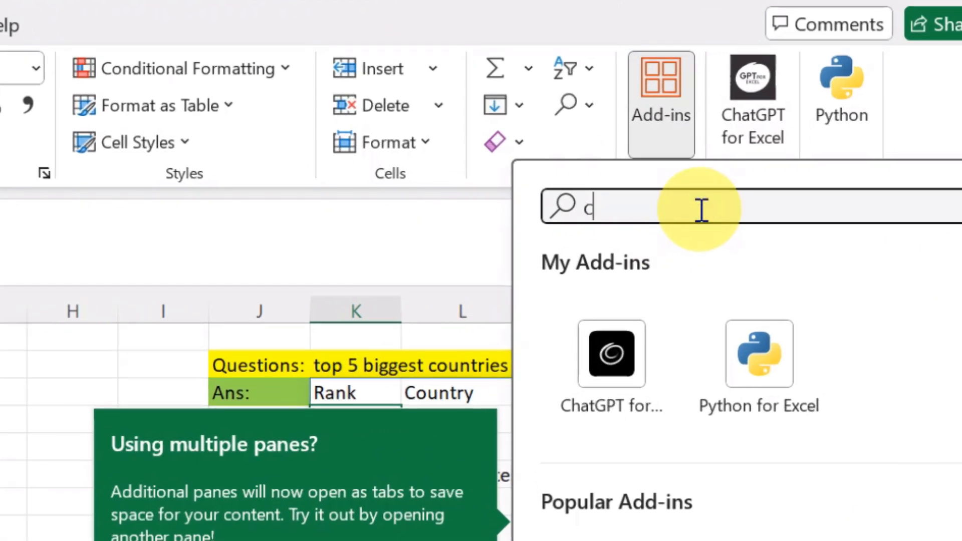
type("ha")
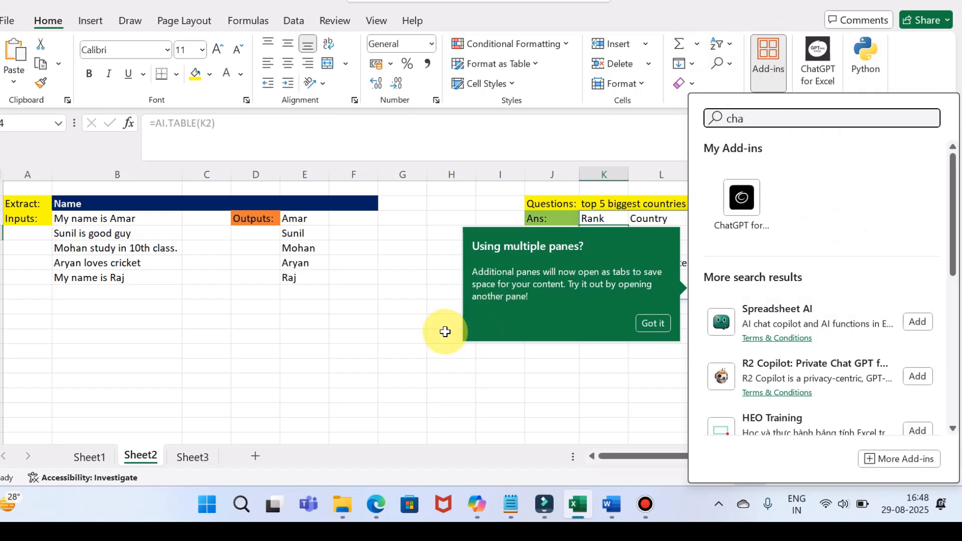
left_click(385, 353)
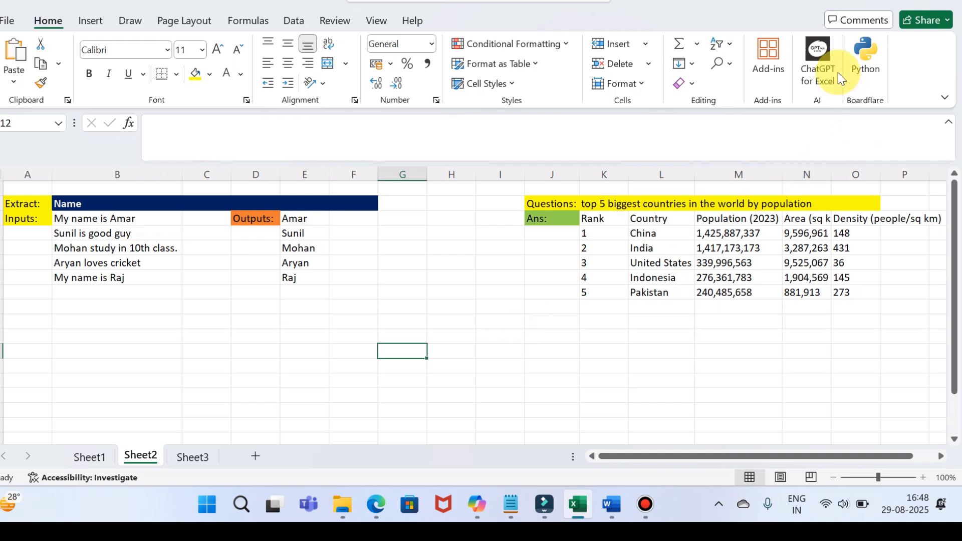
Open the ChatGPT for Excel add-in and show both questions of its Let's Get Started form
left_click(822, 65)
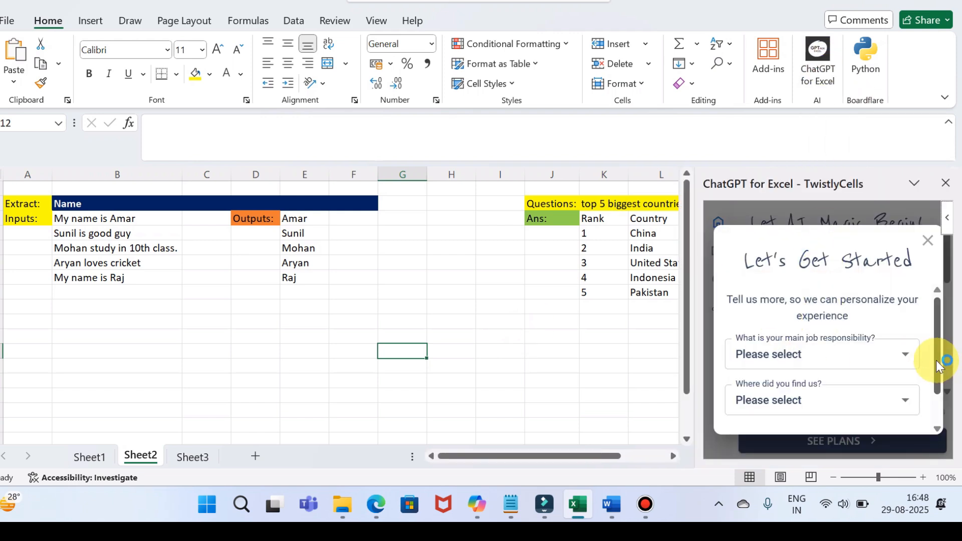
left_click(937, 428)
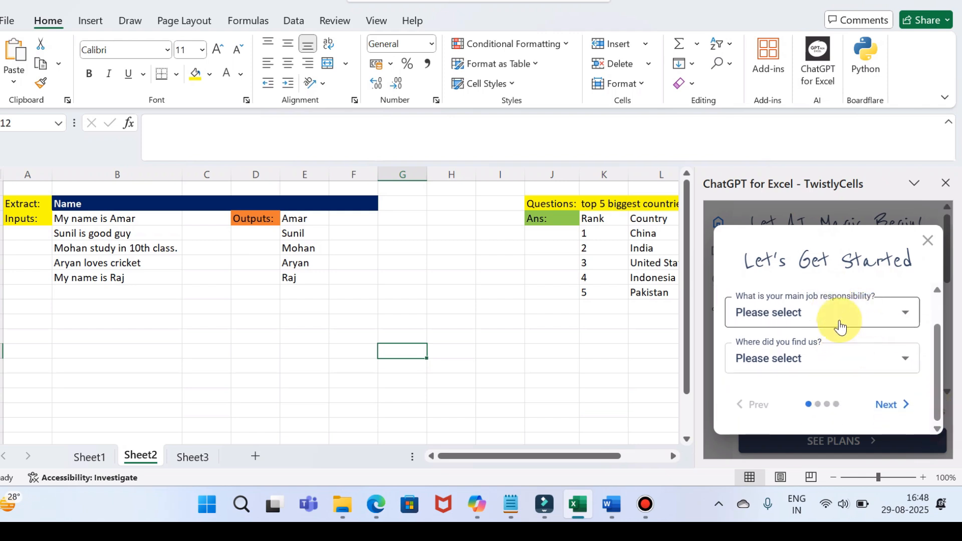